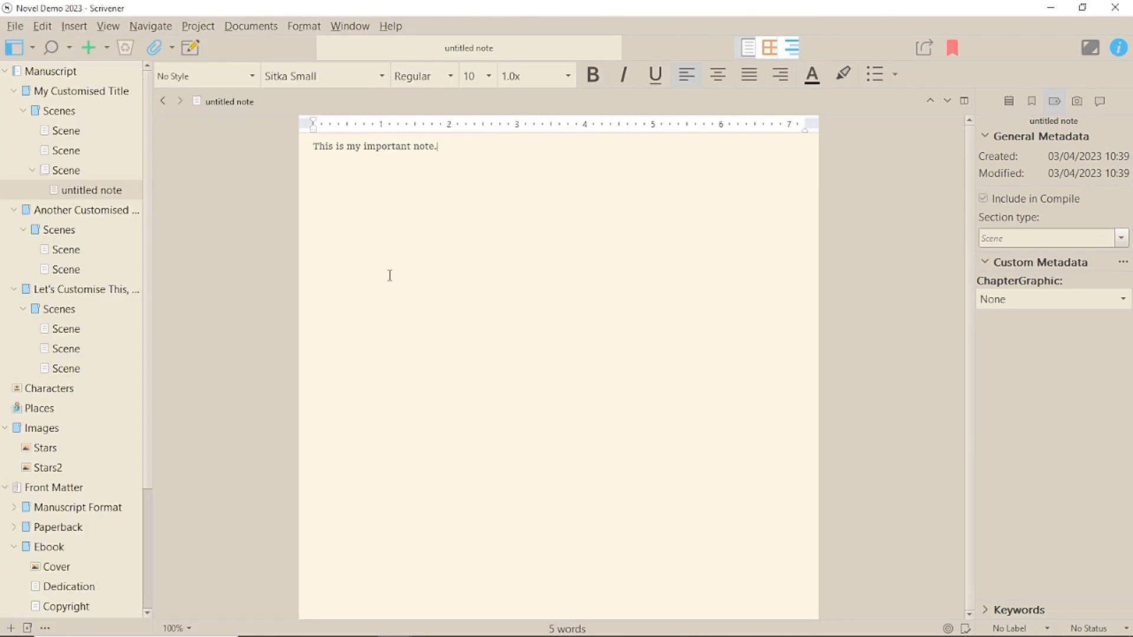
Enter Composition Mode from the View menu for full-screen writing.
click(108, 26)
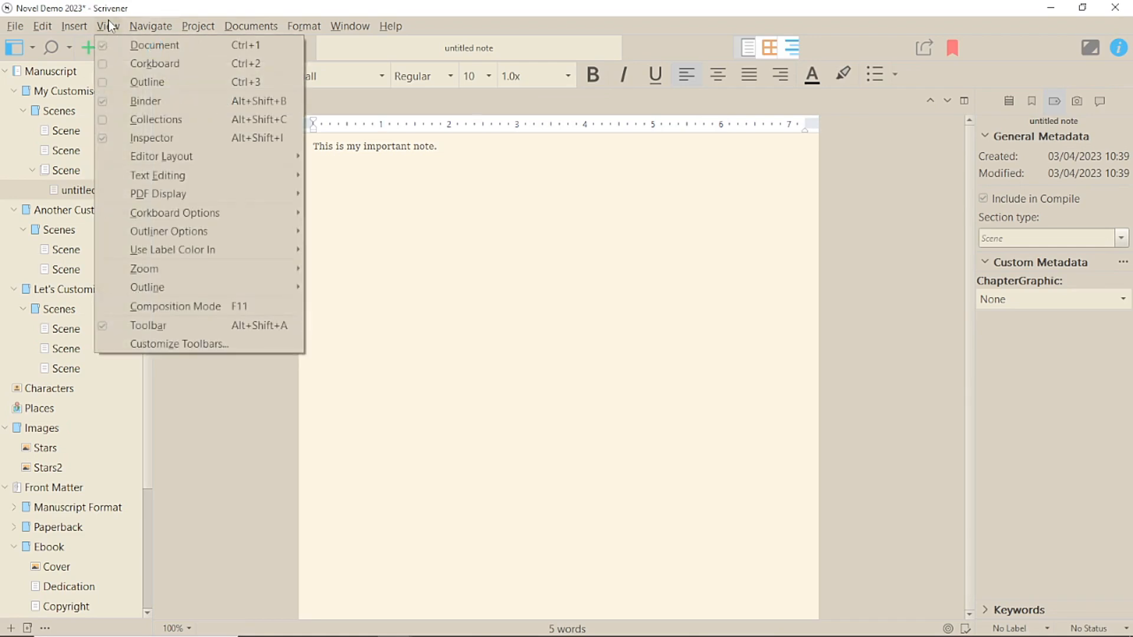
click(197, 310)
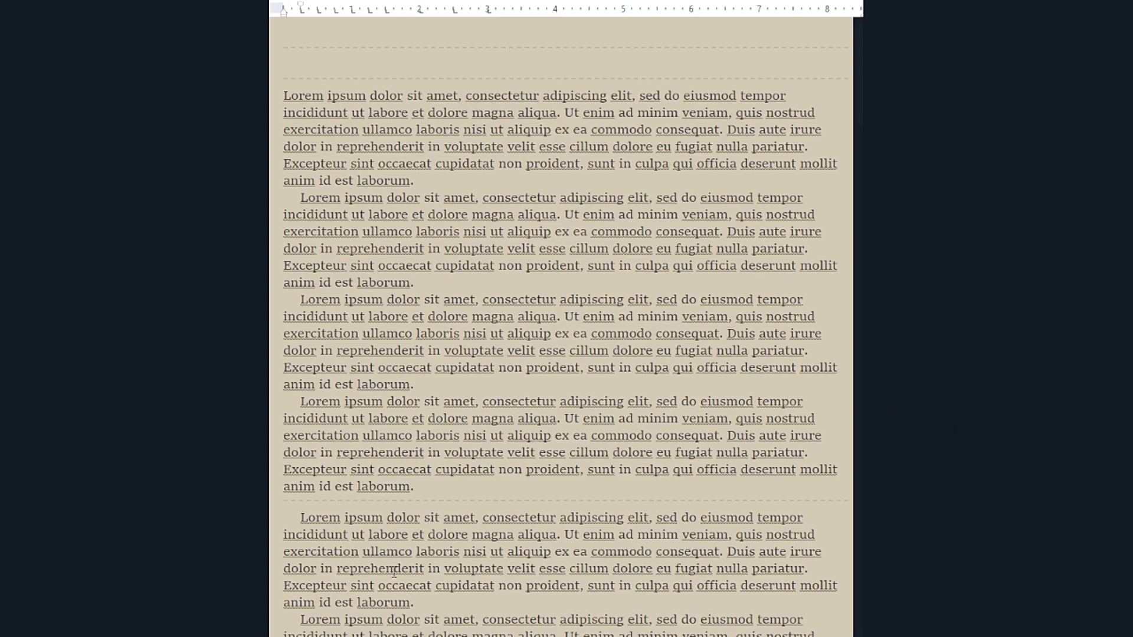
Narrow and reposition the page with the Paper sliders and set Text Scale to 175%.
mouse_move(567, 620)
drag(183, 603, 177, 605)
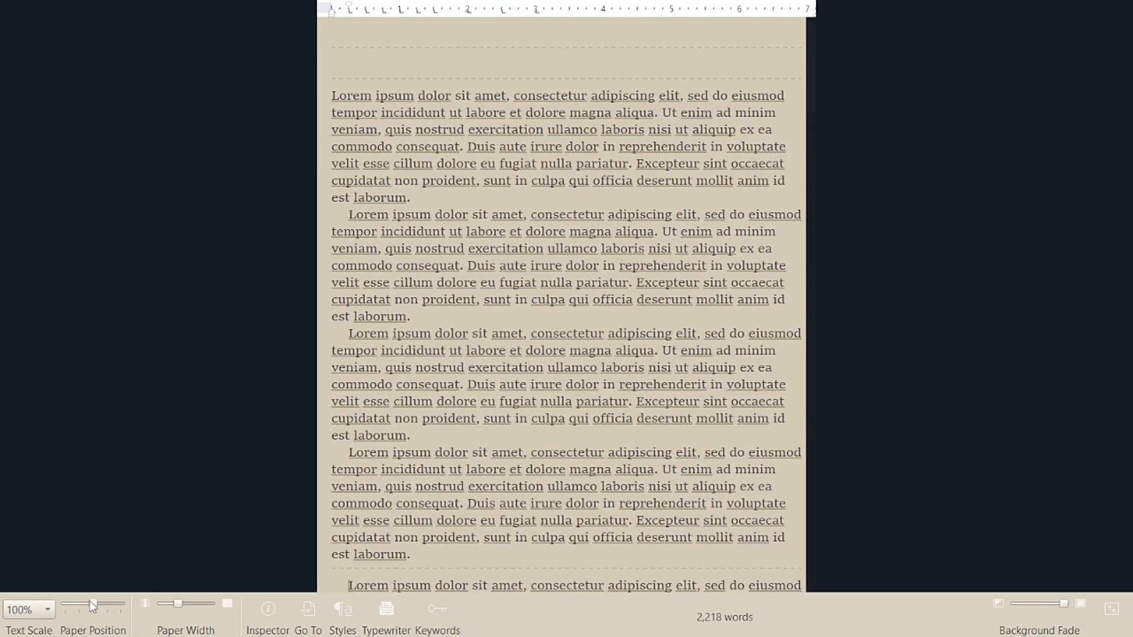
mouse_move(92, 604)
mouse_down()
mouse_move(106, 605)
mouse_move(93, 607)
mouse_up()
click(47, 609)
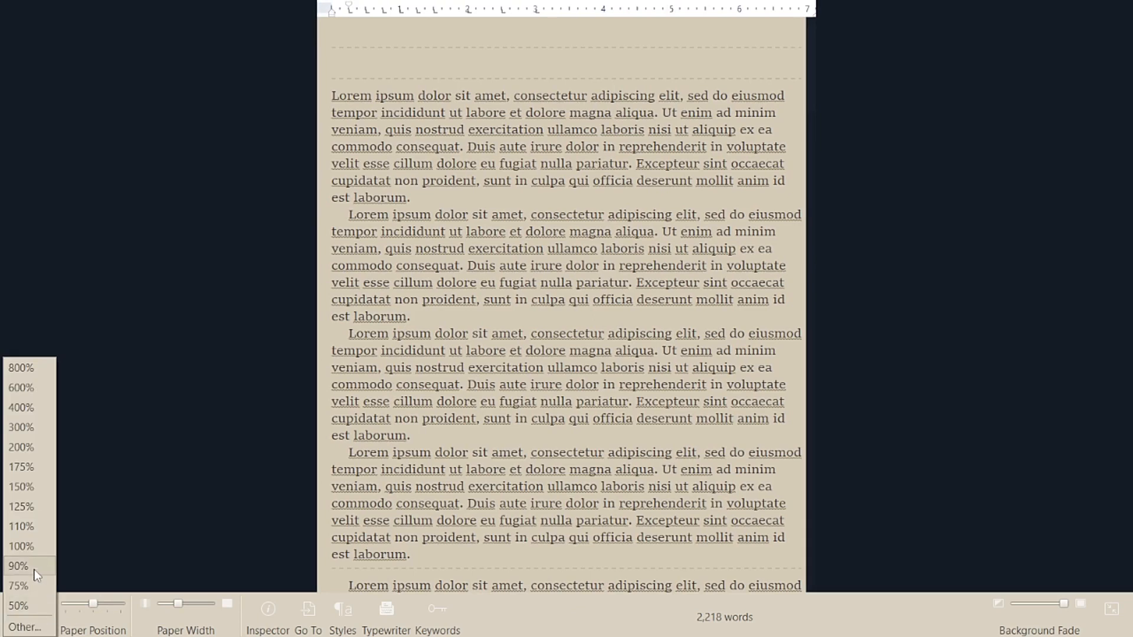
click(42, 468)
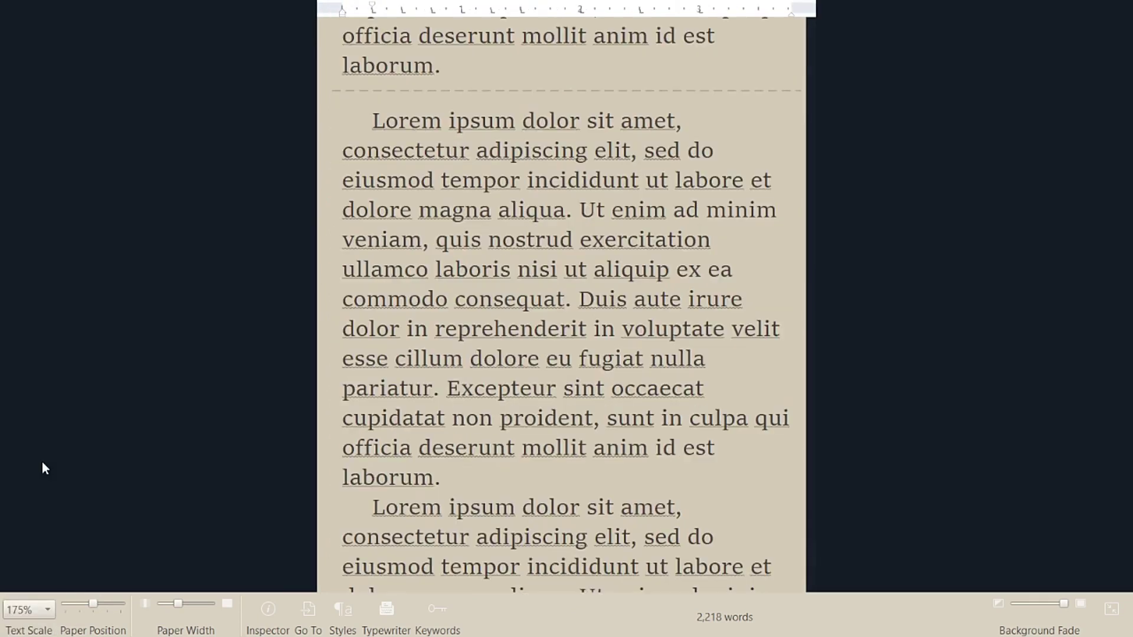
Try the Inspector, Go To document list and Styles controls in the bottom bar.
click(269, 612)
click(310, 610)
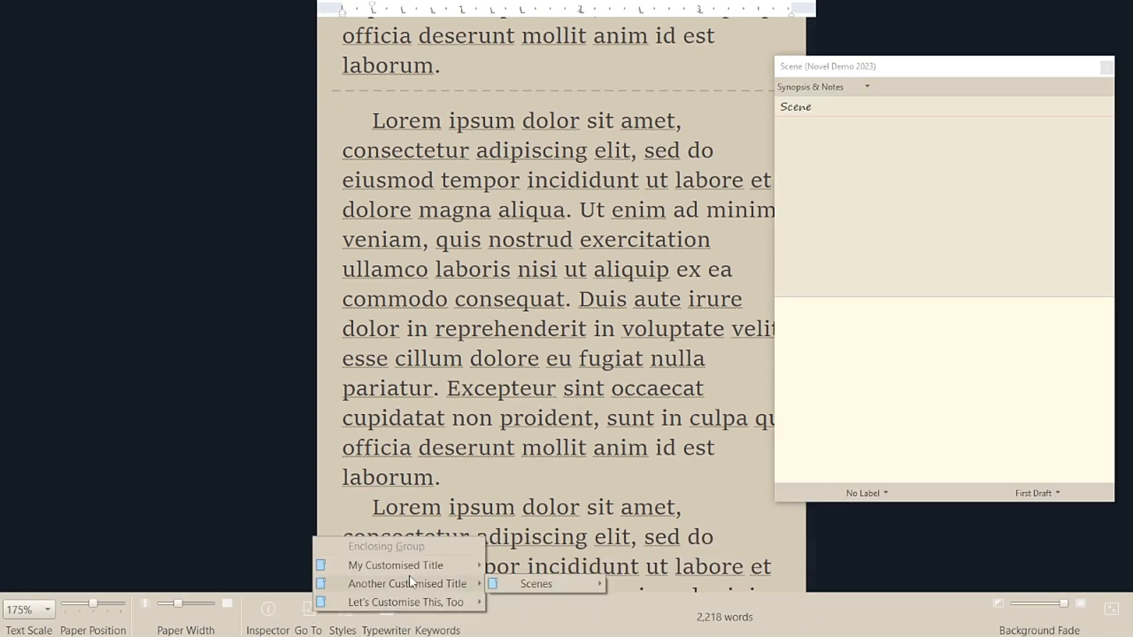
click(613, 507)
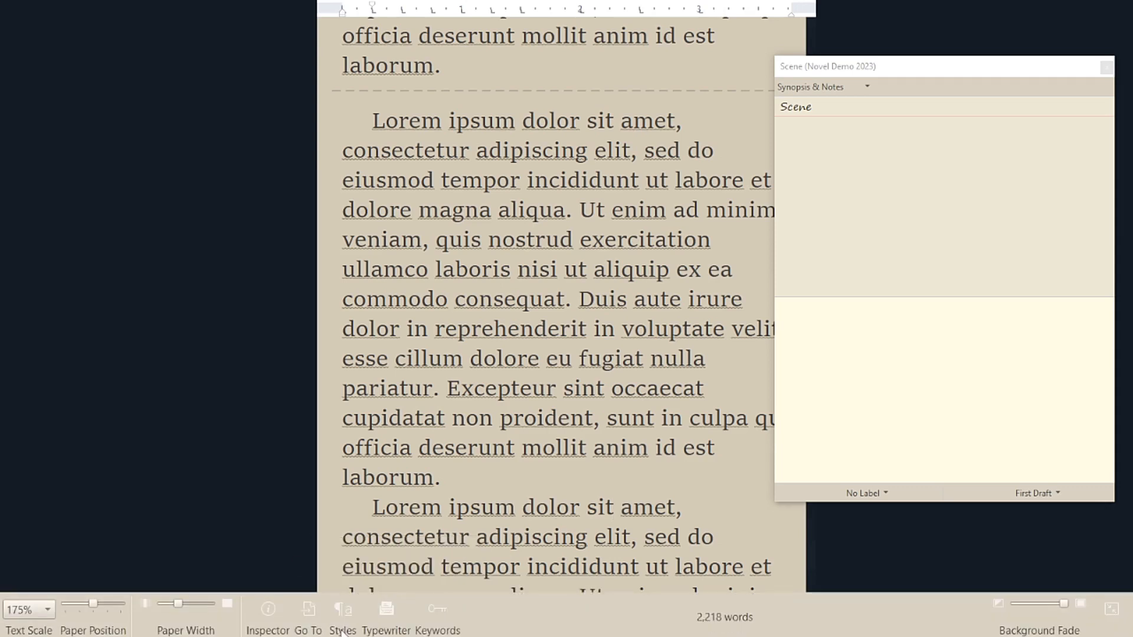
click(342, 613)
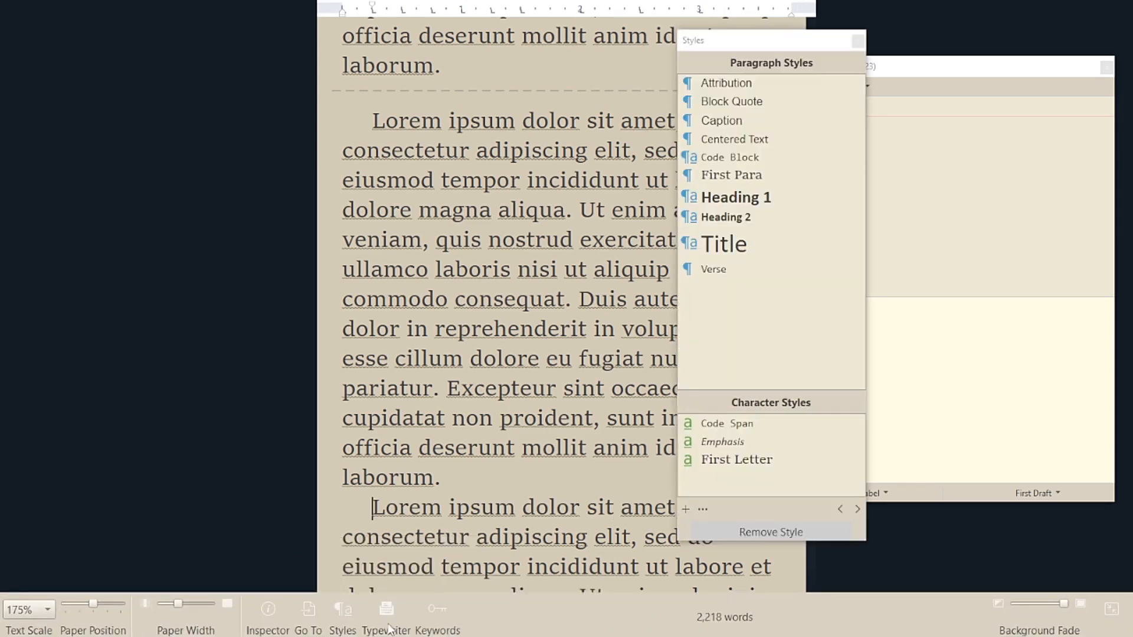
click(858, 41)
click(1107, 67)
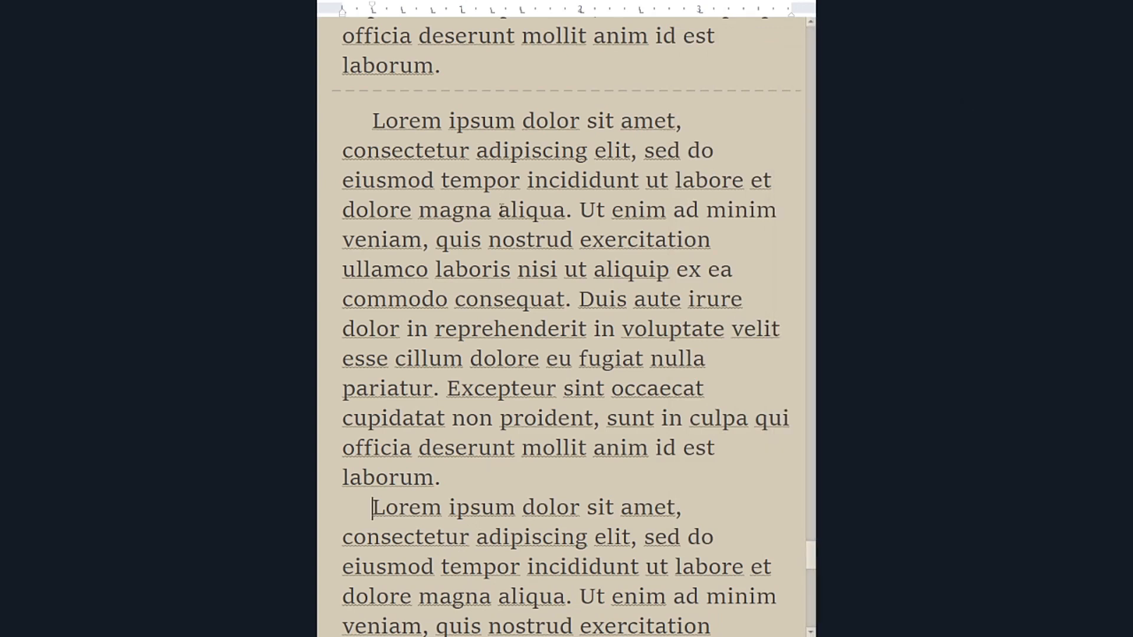
right_click(500, 210)
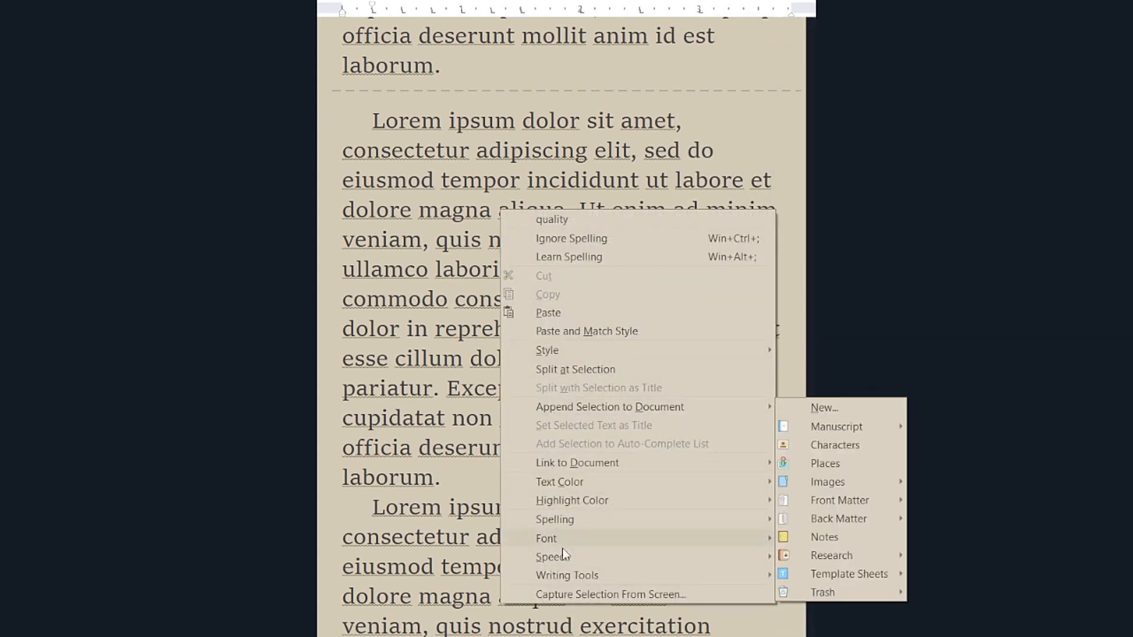
click(495, 122)
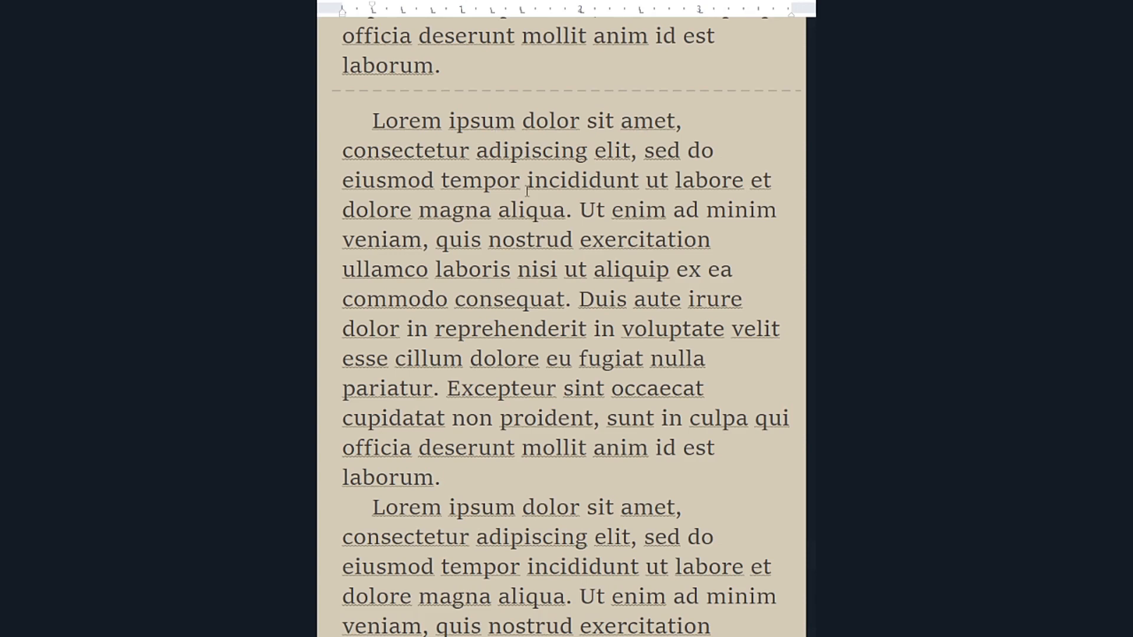
Leave Composition Mode and bring up Project Settings to reach the Background page.
key(Escape)
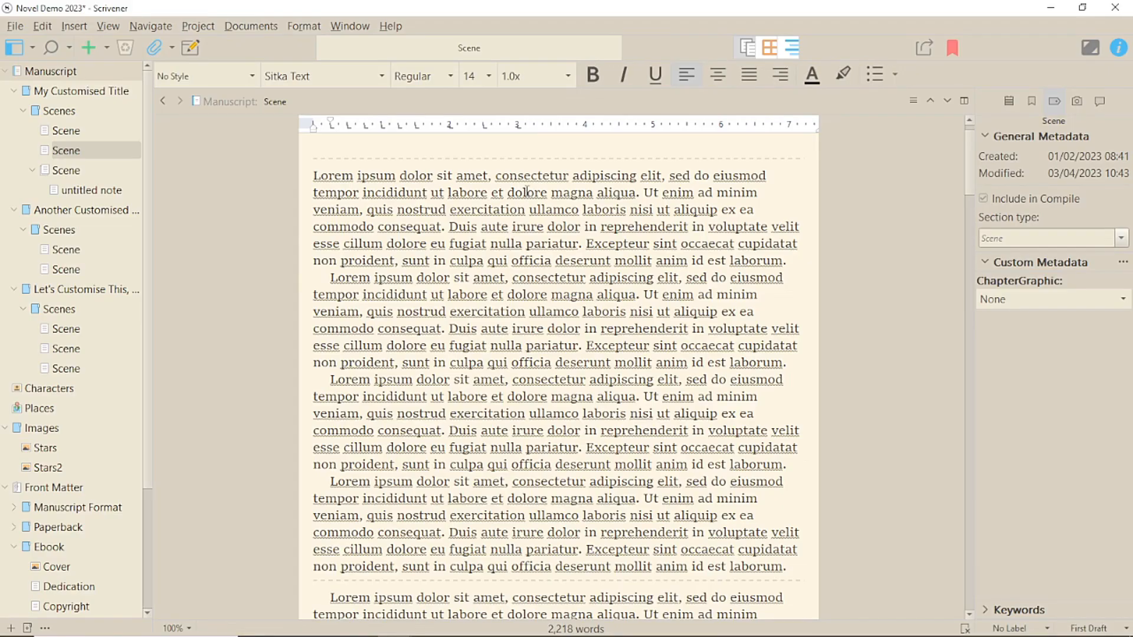
click(199, 26)
click(236, 101)
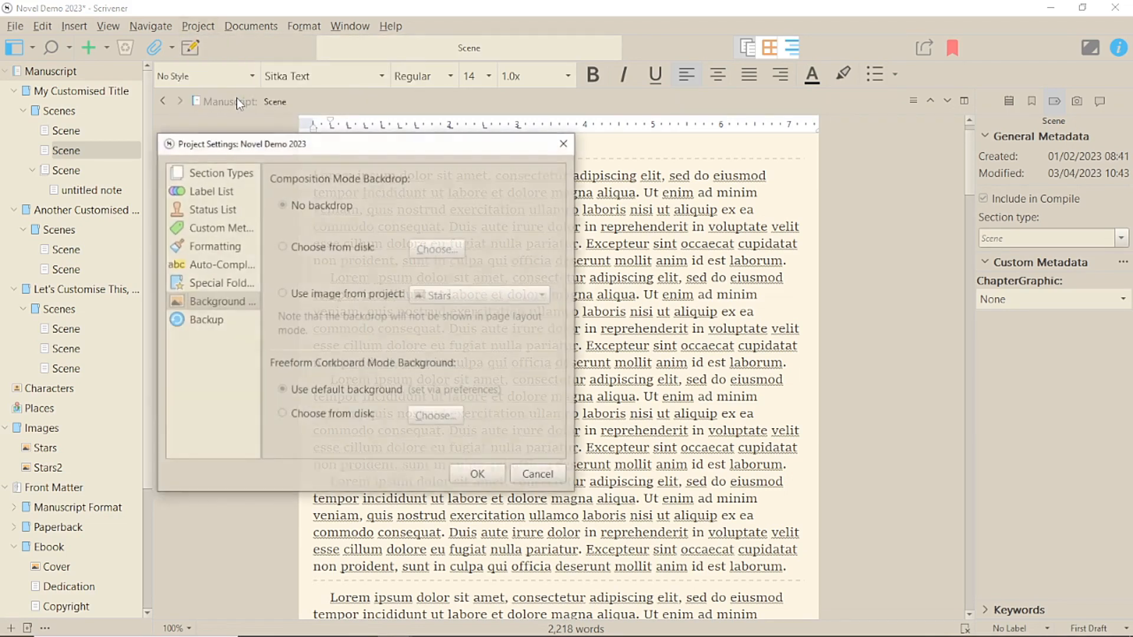